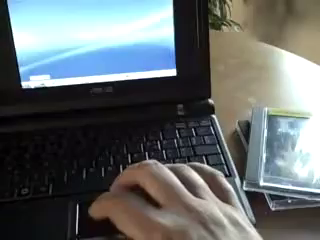
# - Launch ScummVM from the Games submenu of the desktop program menu
pyautogui.press('super')
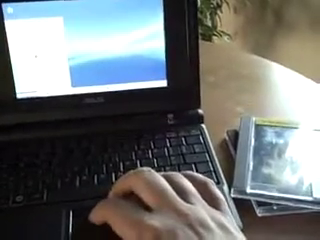
pyautogui.press('Right')
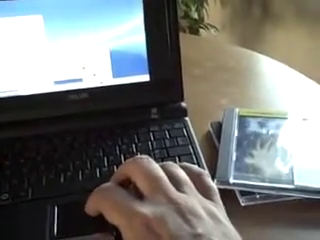
pyautogui.press('Escape')
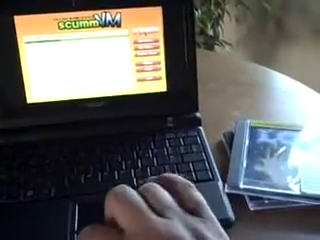
# - Launch Loom from the launcher list and choose Standard difficulty
pyautogui.press('Return')
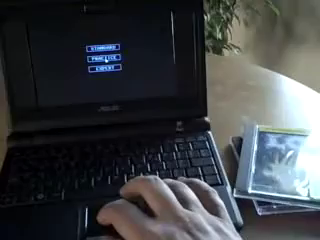
pyautogui.click(100, 45)
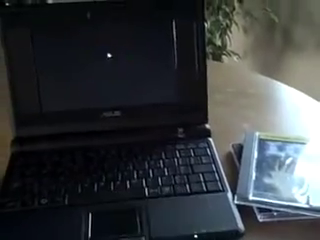